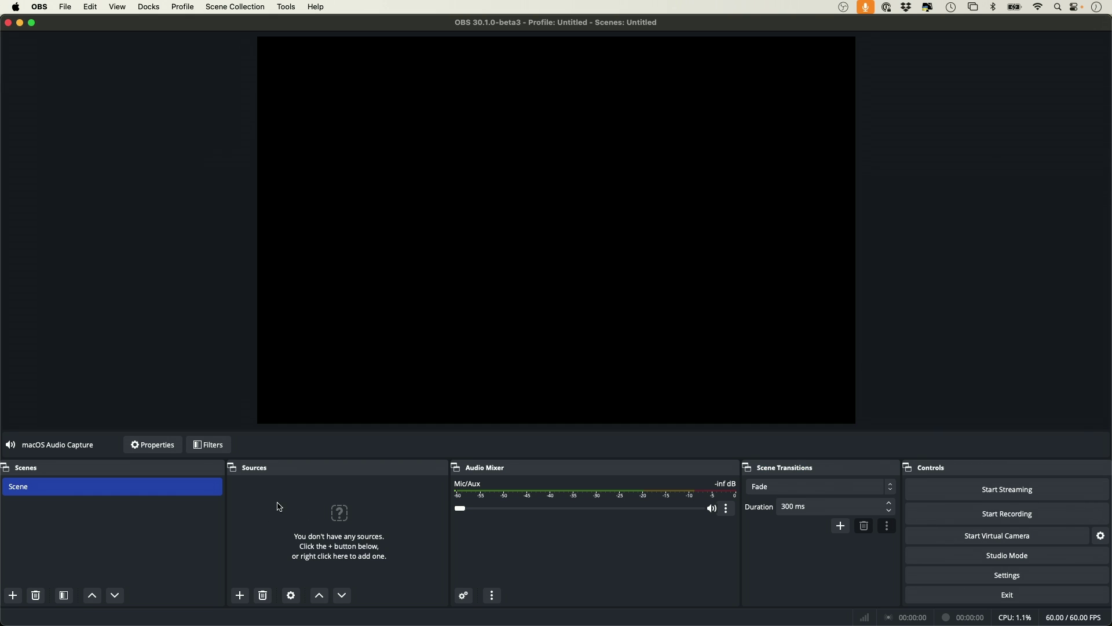
- Add a macOS Screen Capture source using Display Capture, with Hide OBS from capture enabled
click(240, 596)
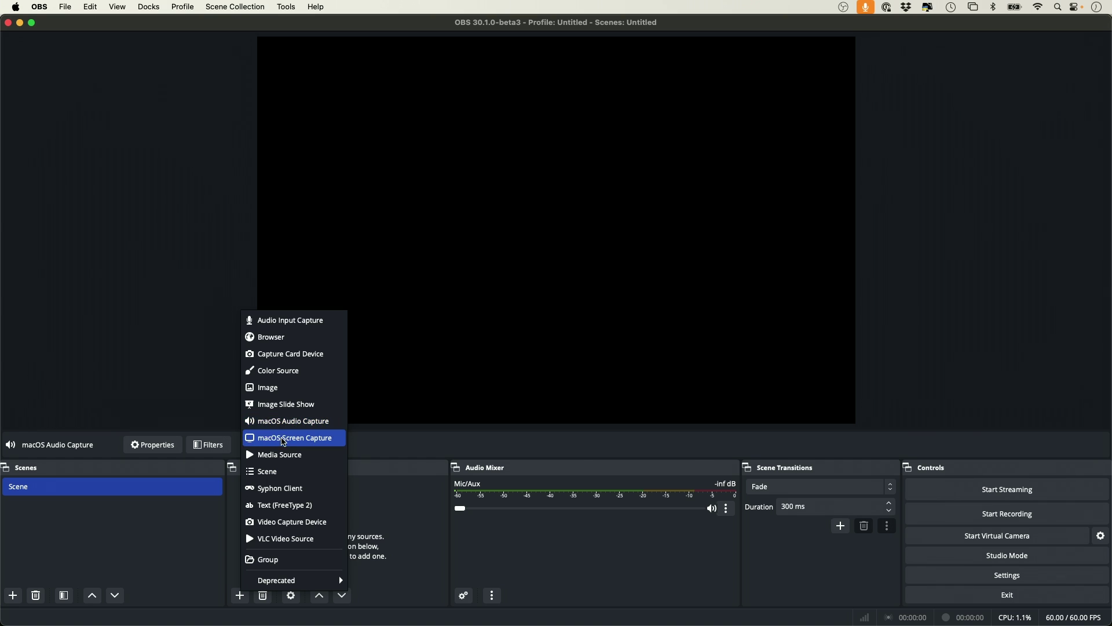
click(282, 440)
click(632, 391)
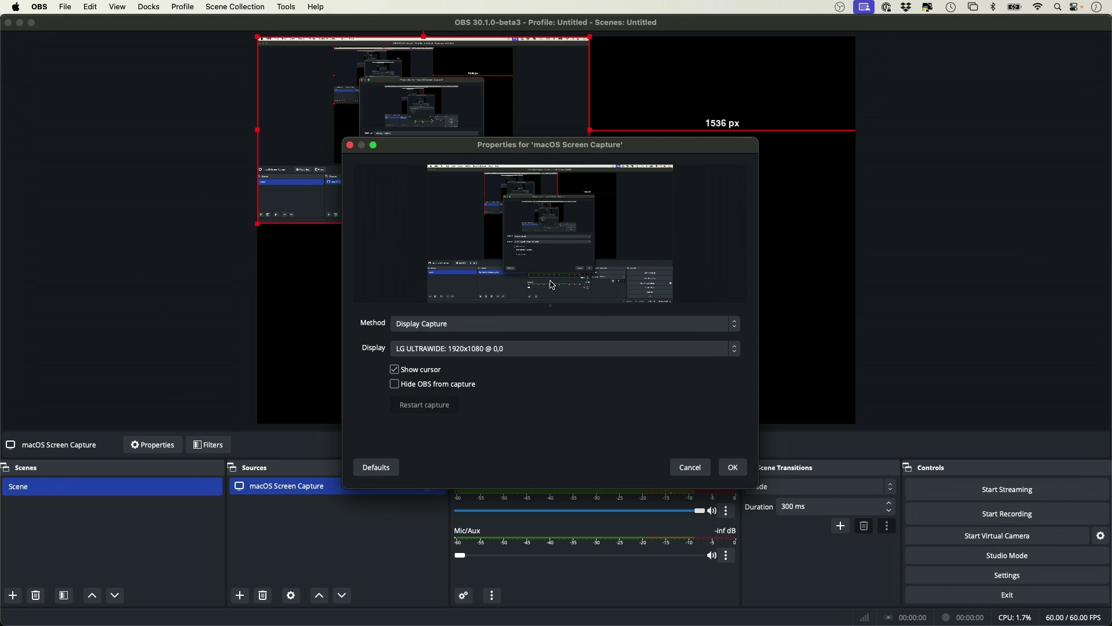
click(395, 386)
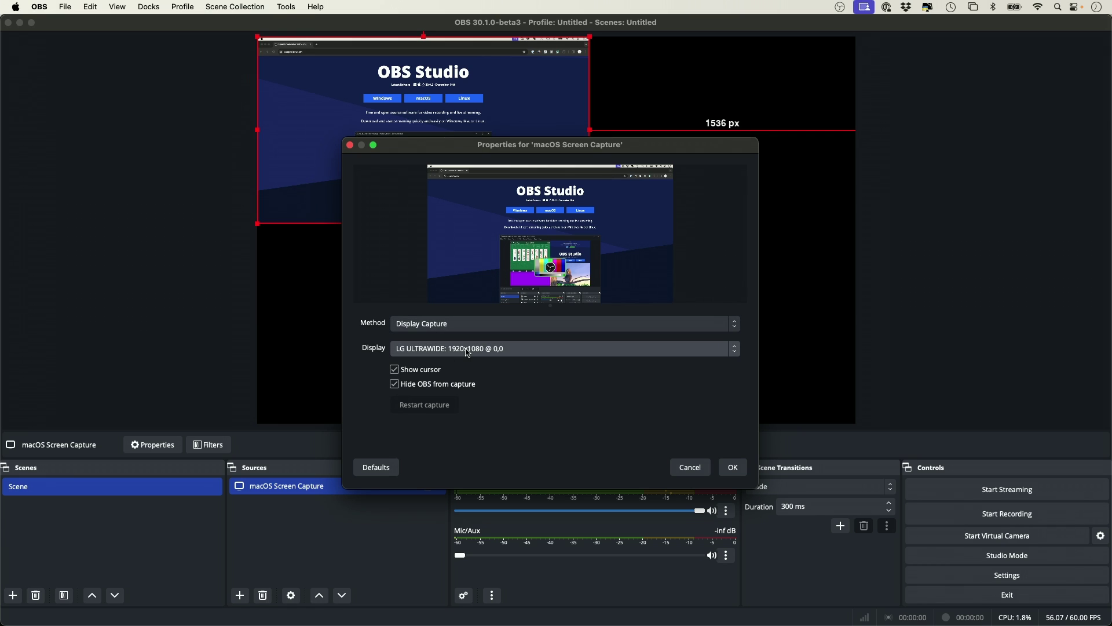
click(446, 326)
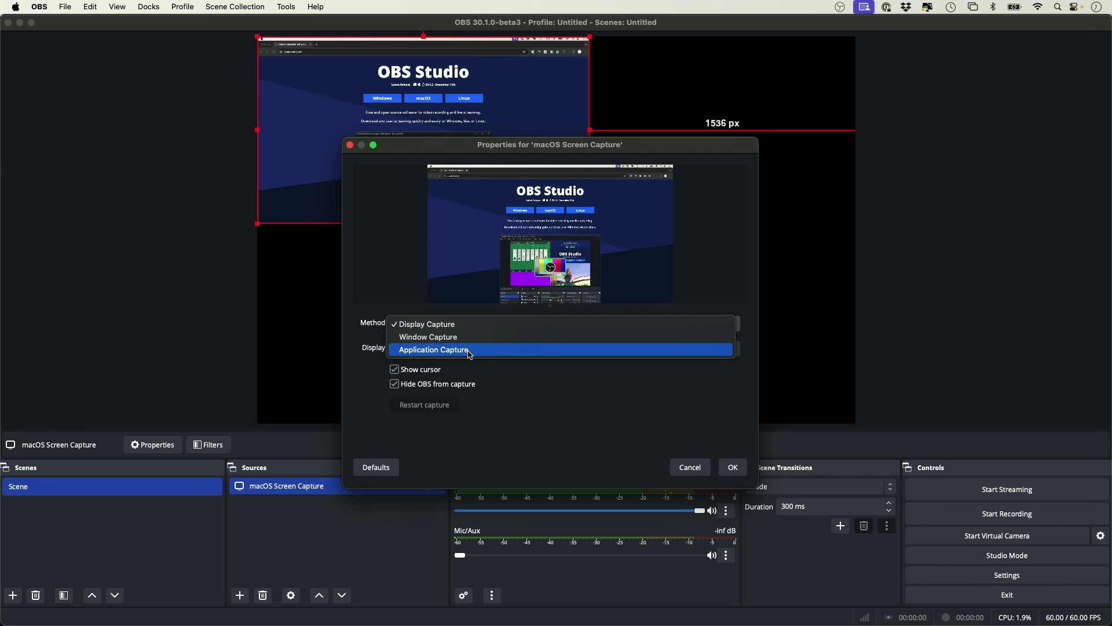
click(479, 272)
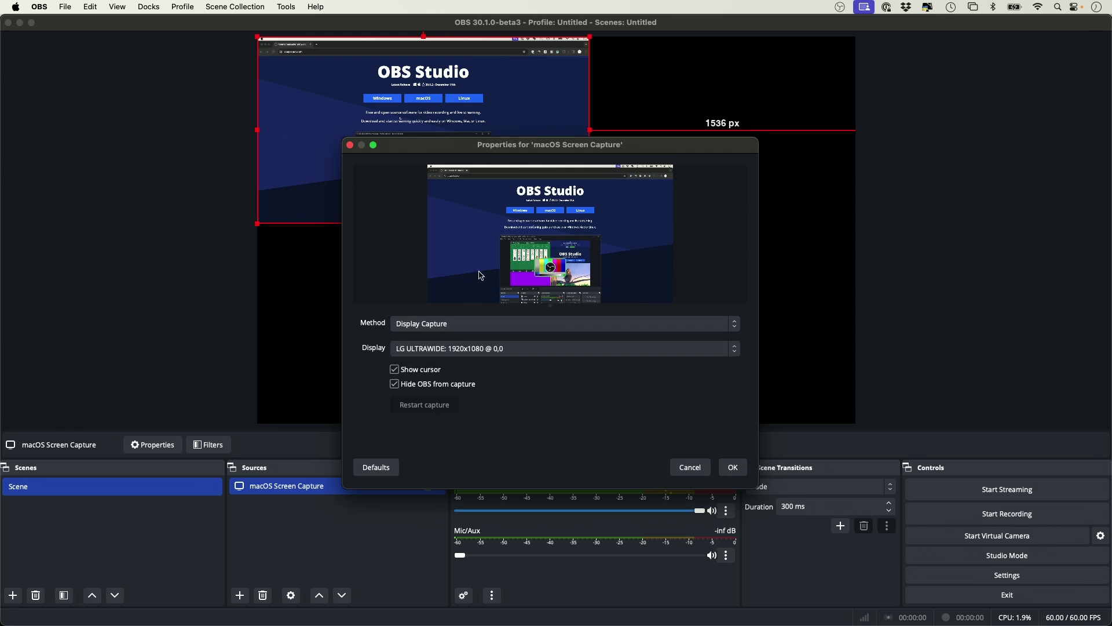
click(732, 469)
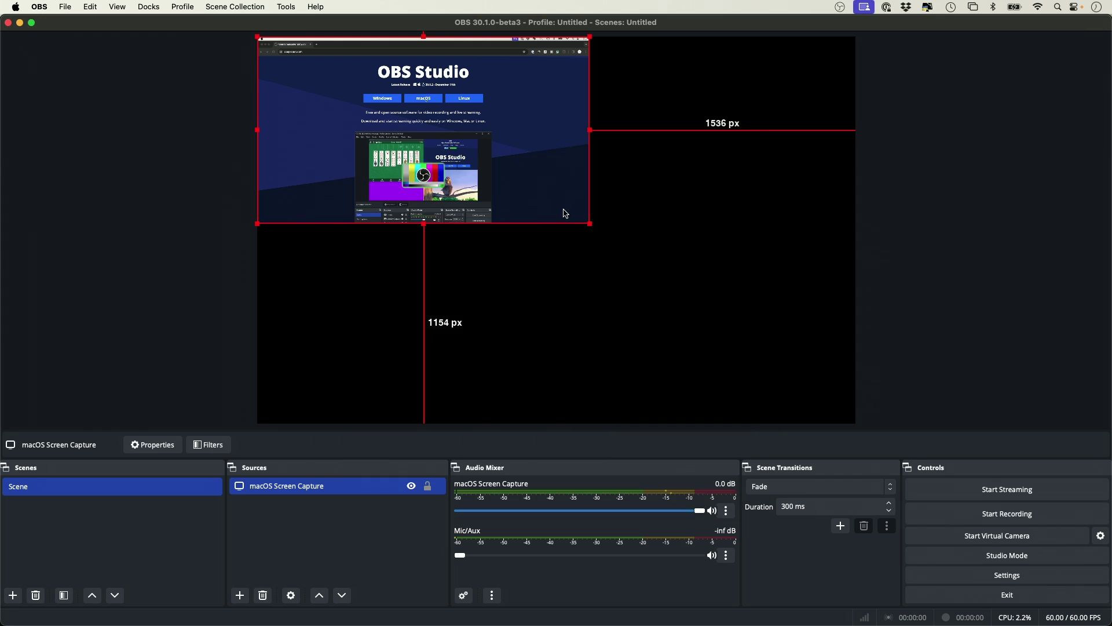
- Resize the base and output resolutions to the screen capture's source size, then deselect it
right_click(538, 174)
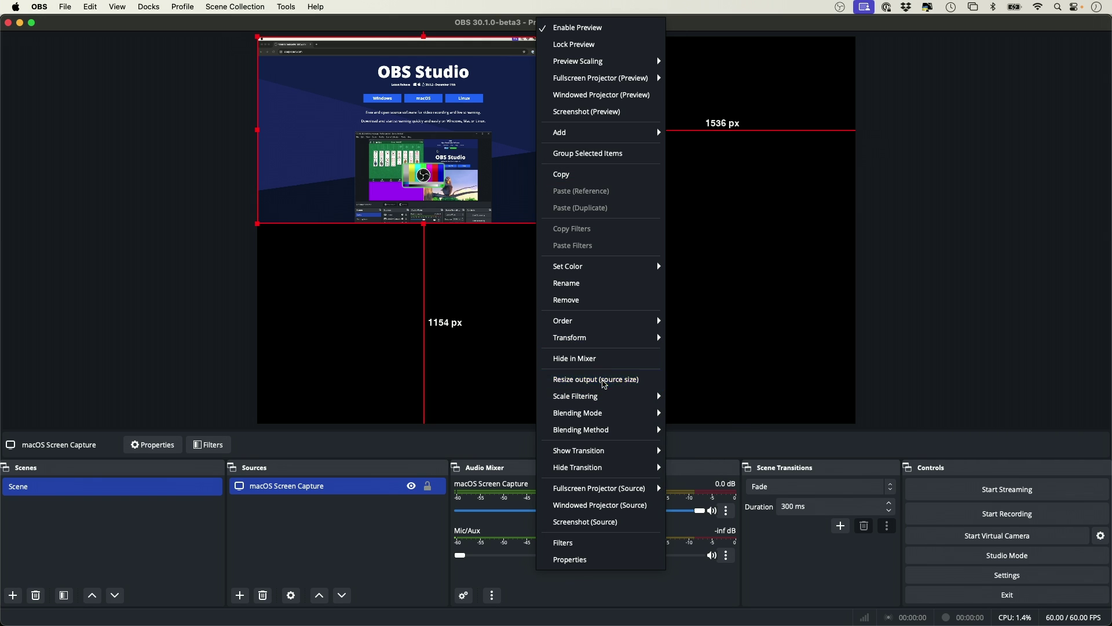
click(596, 379)
click(590, 256)
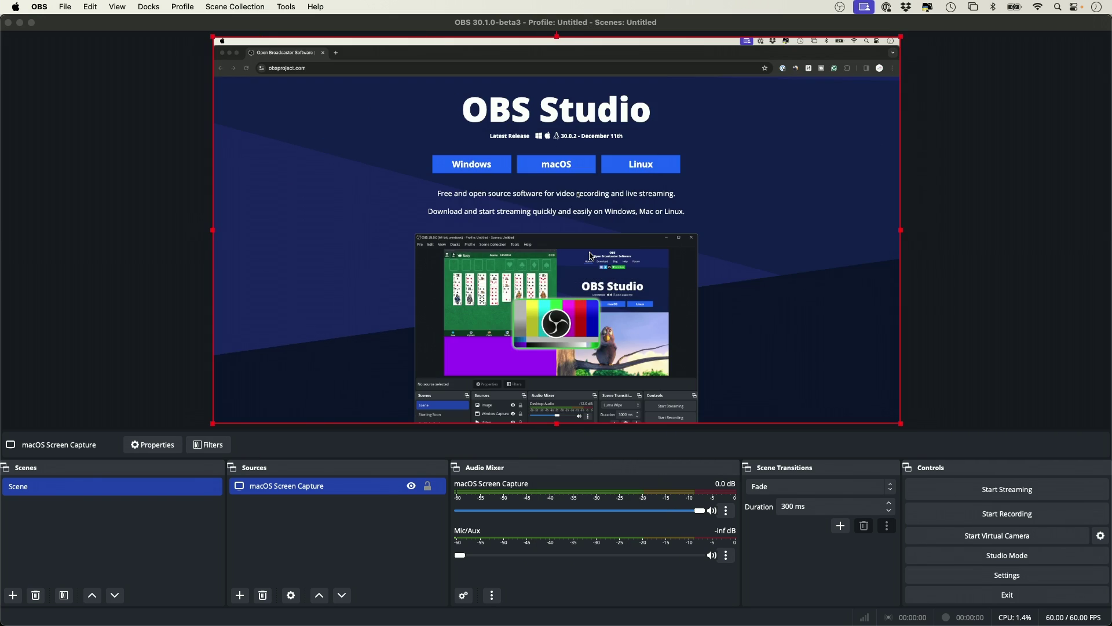
click(1061, 265)
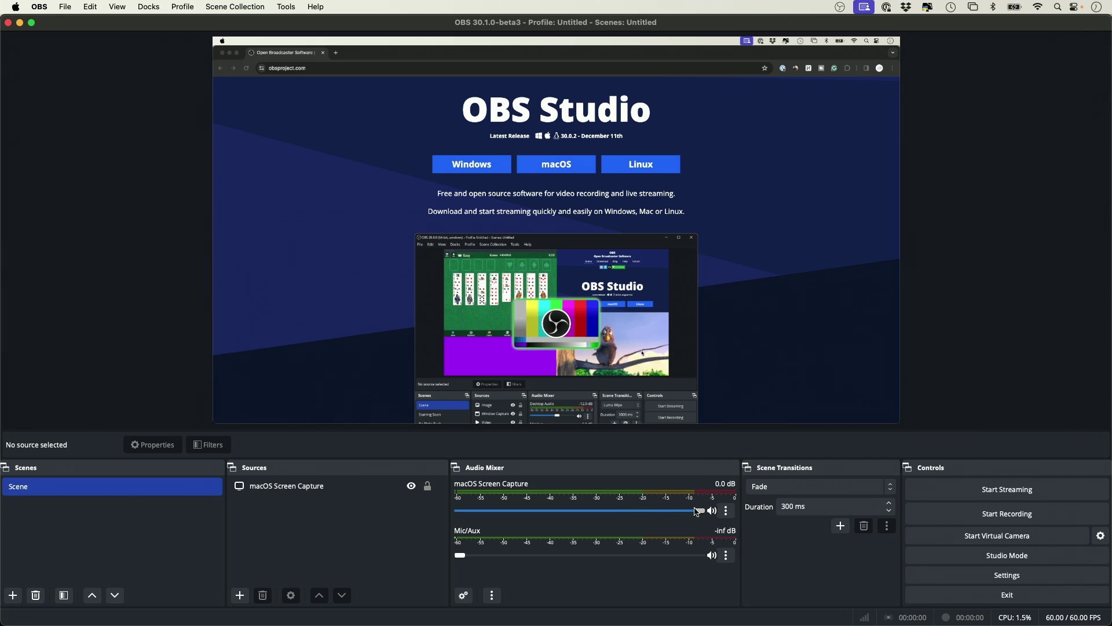
click(726, 510)
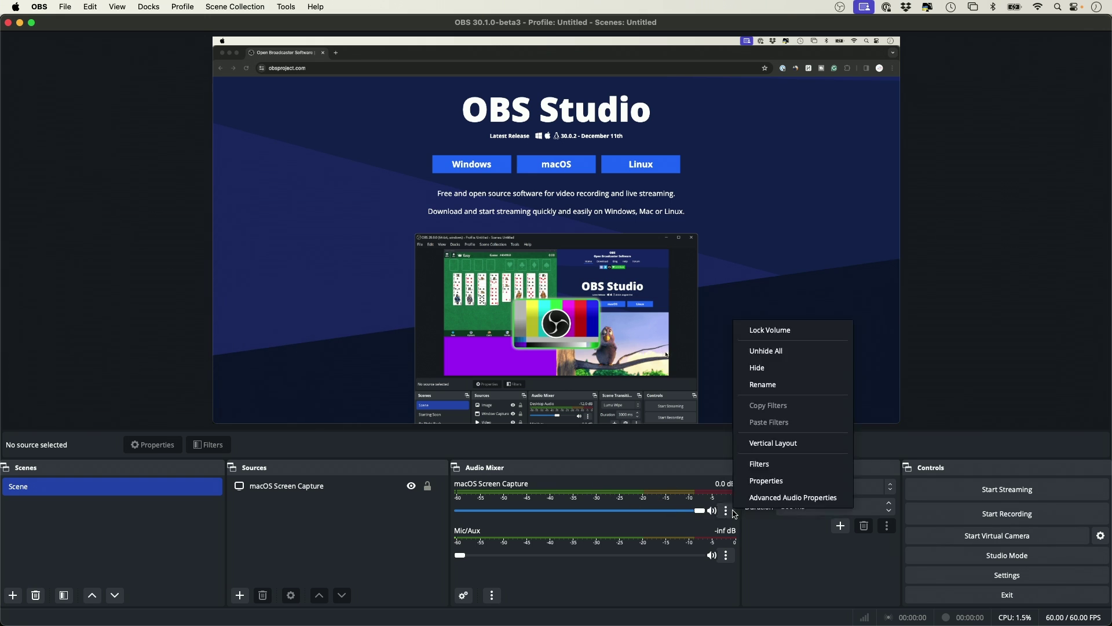
click(764, 498)
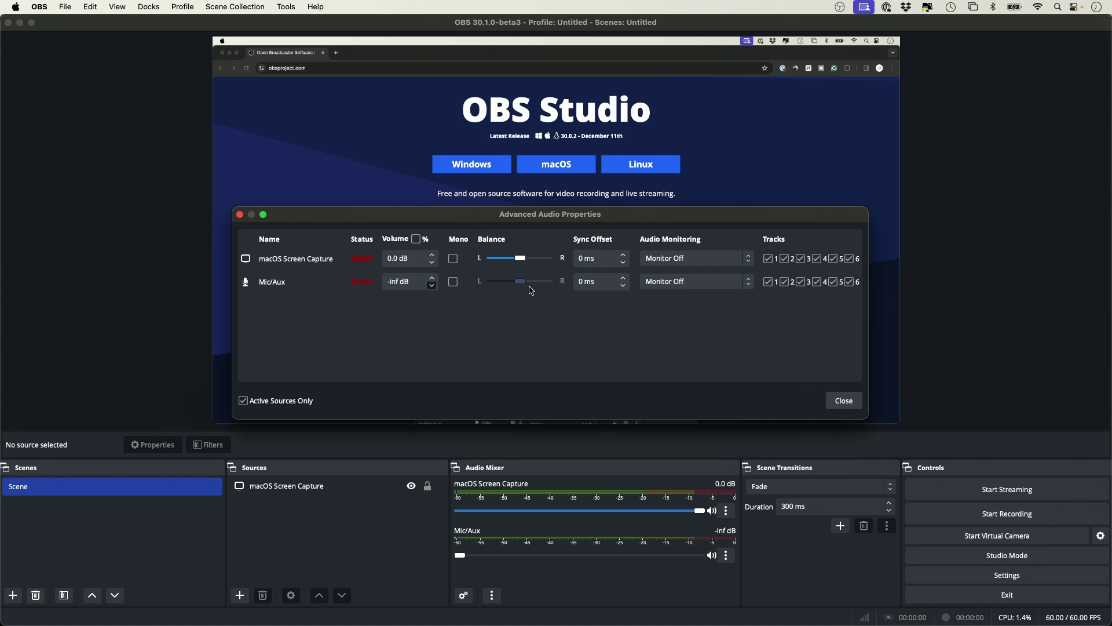
click(844, 401)
drag(460, 555, 662, 559)
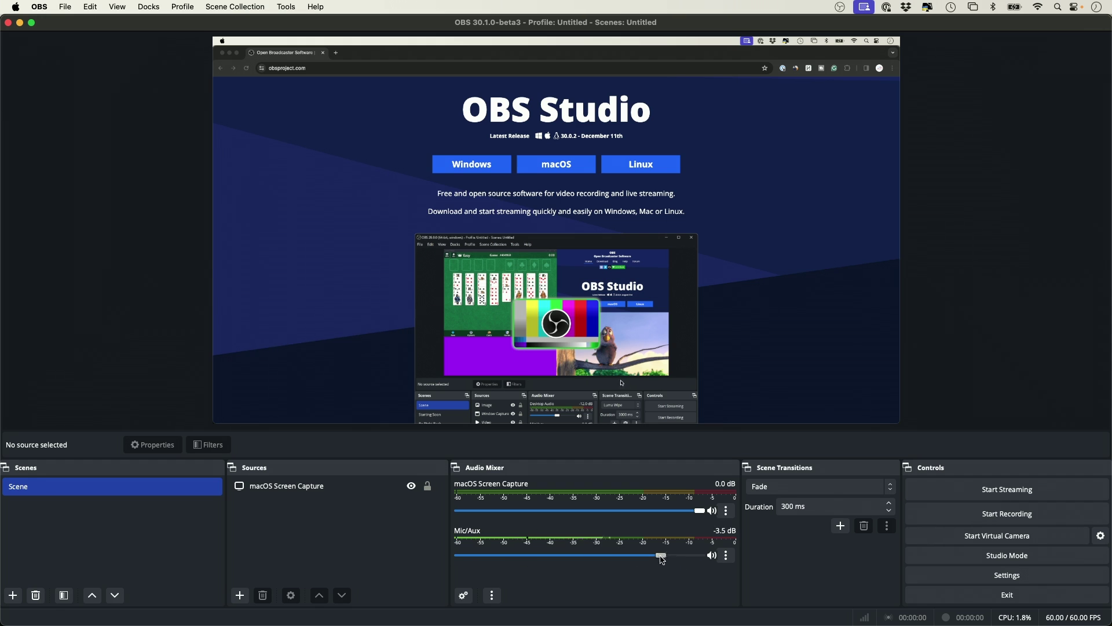
drag(663, 559, 455, 561)
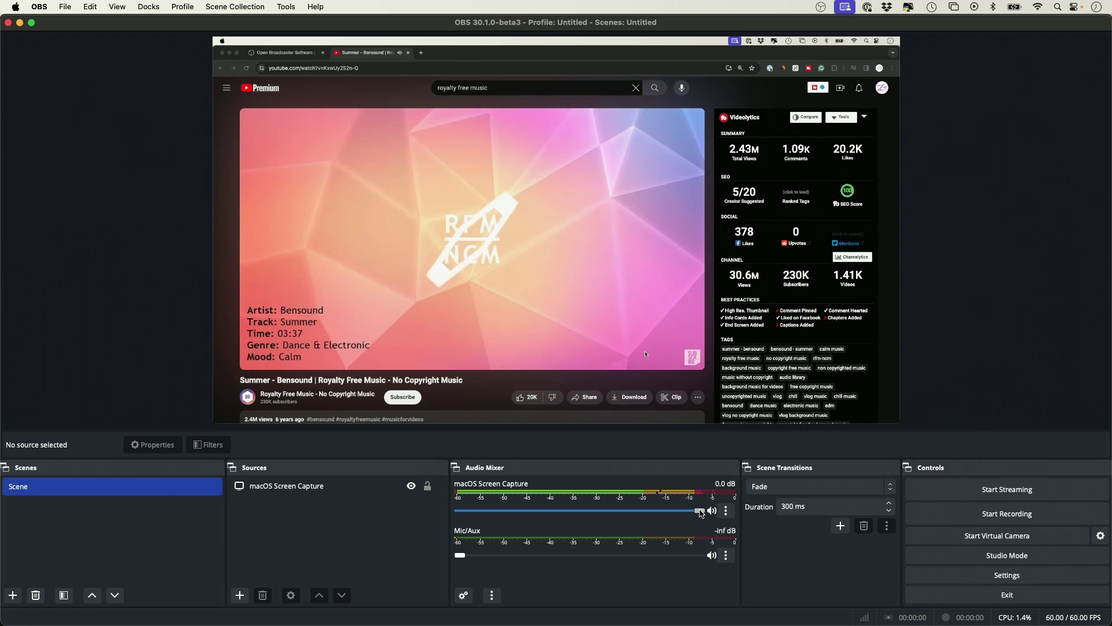
- Lower the macOS Screen Capture volume to -3.9 dB and stop and save the recording
drag(702, 513, 662, 515)
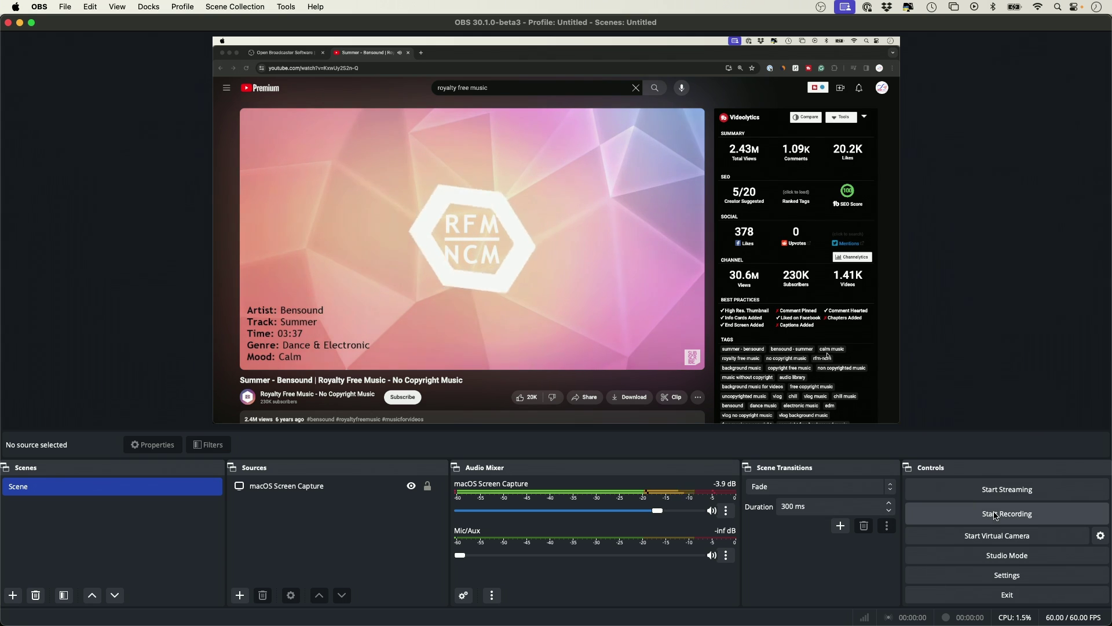
click(1029, 516)
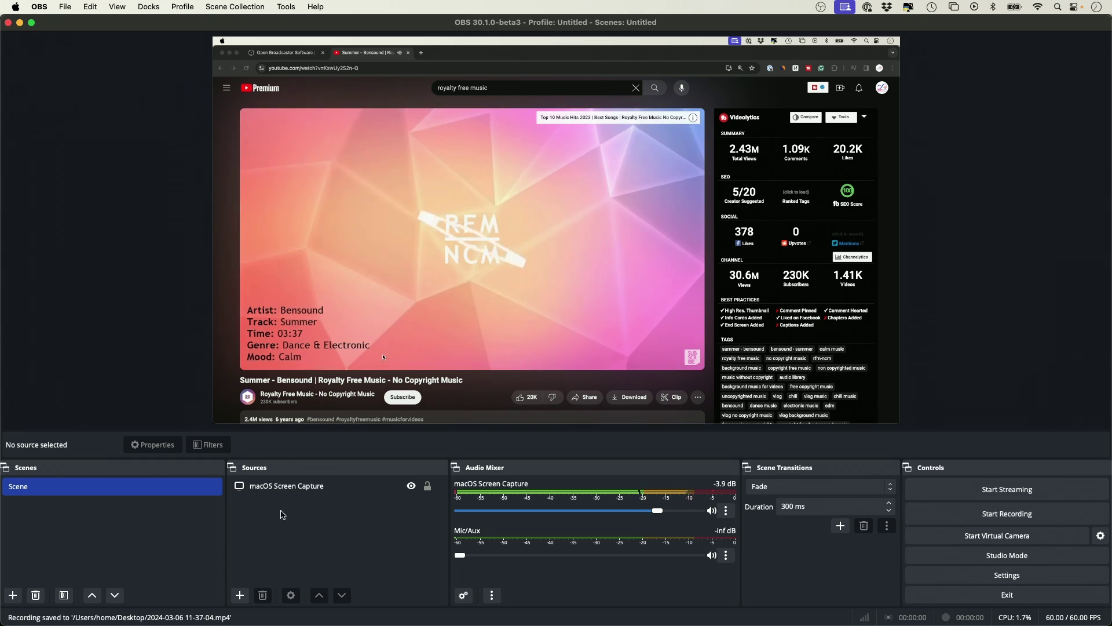
click(240, 595)
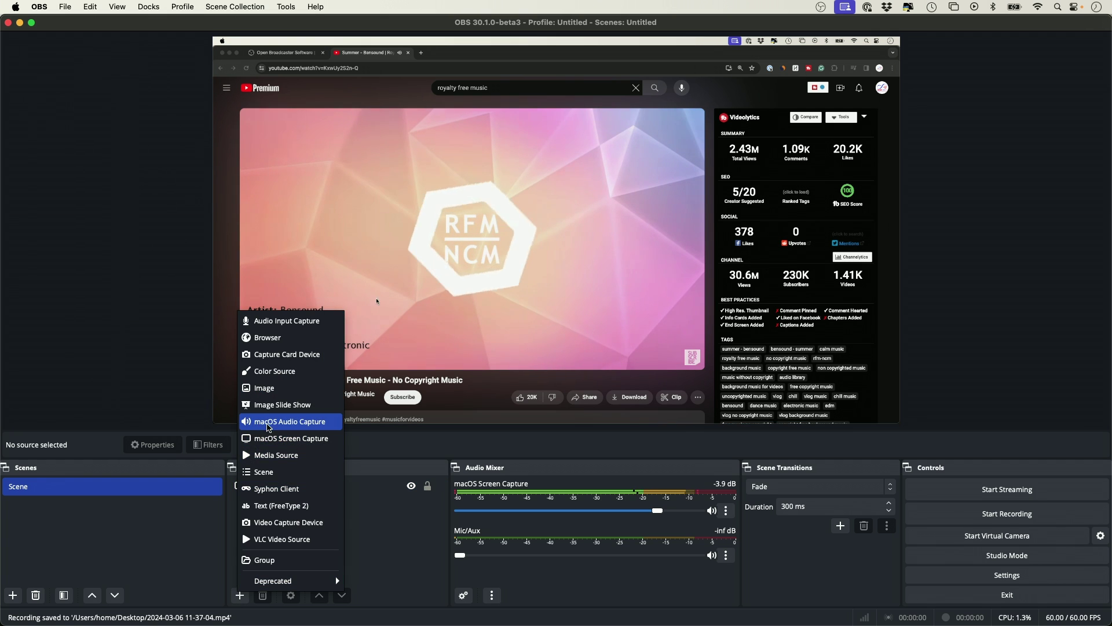
- Add a macOS Audio Capture source with Method kept as Desktop Audio Capture
click(289, 422)
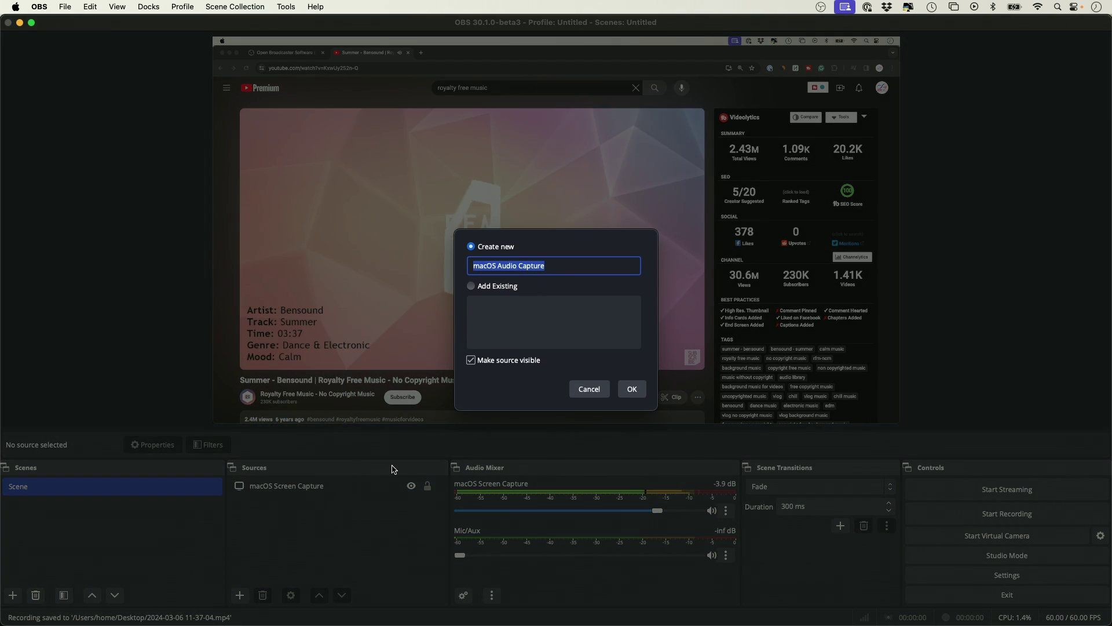
click(633, 388)
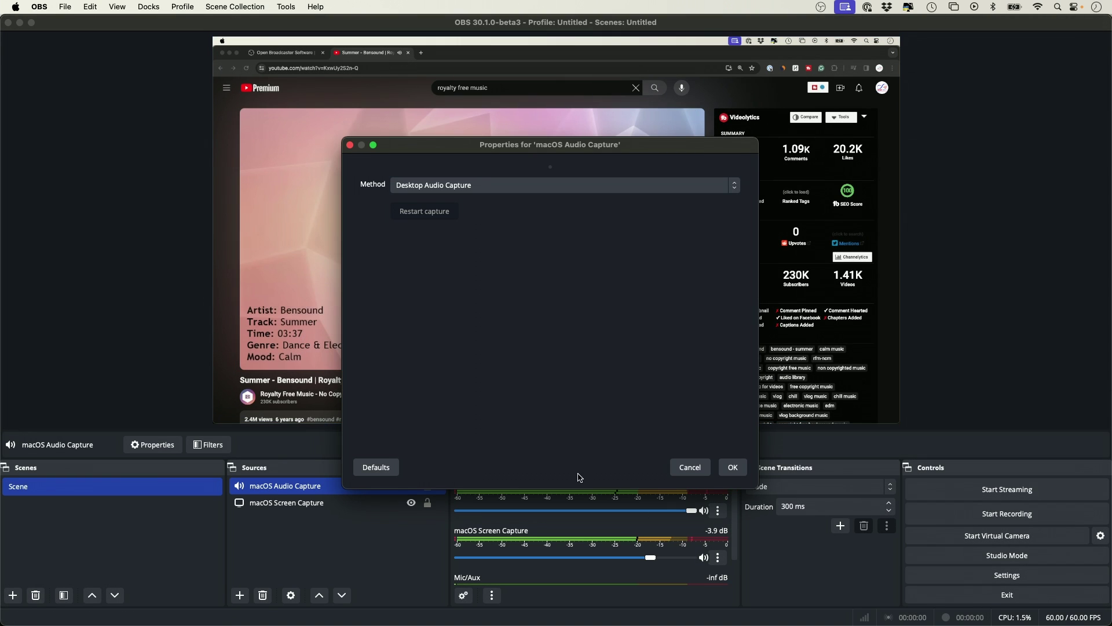
click(426, 186)
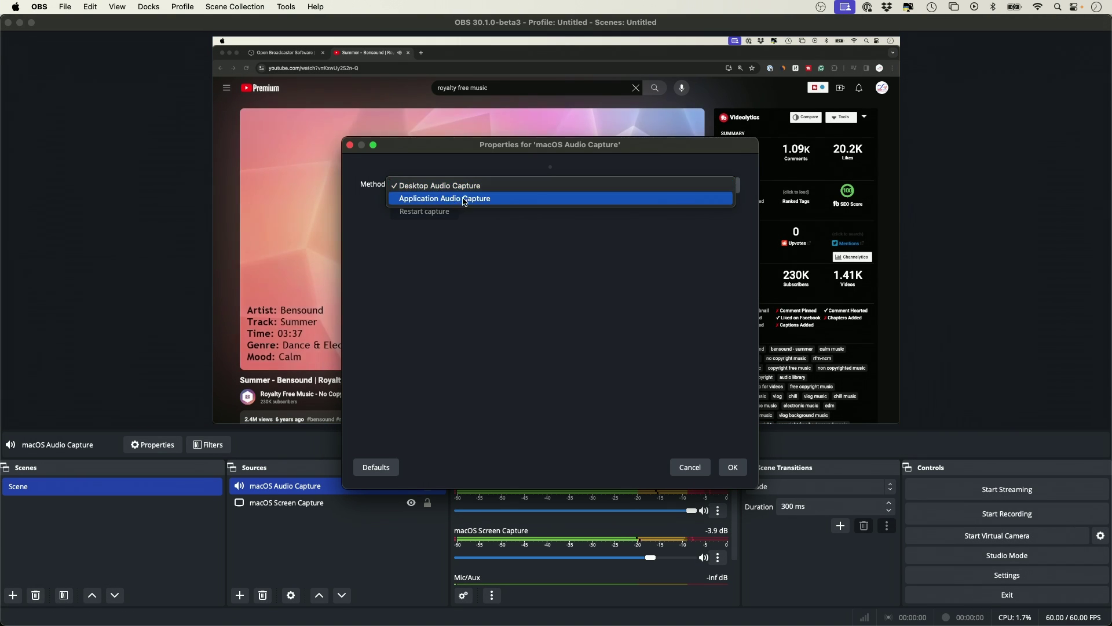
click(743, 468)
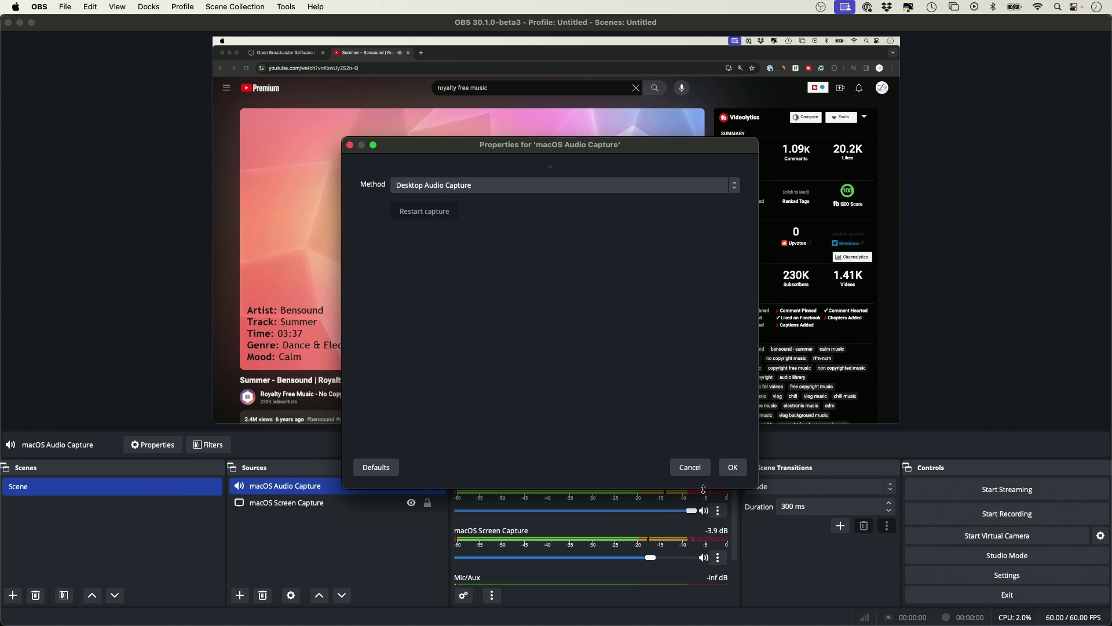
click(732, 467)
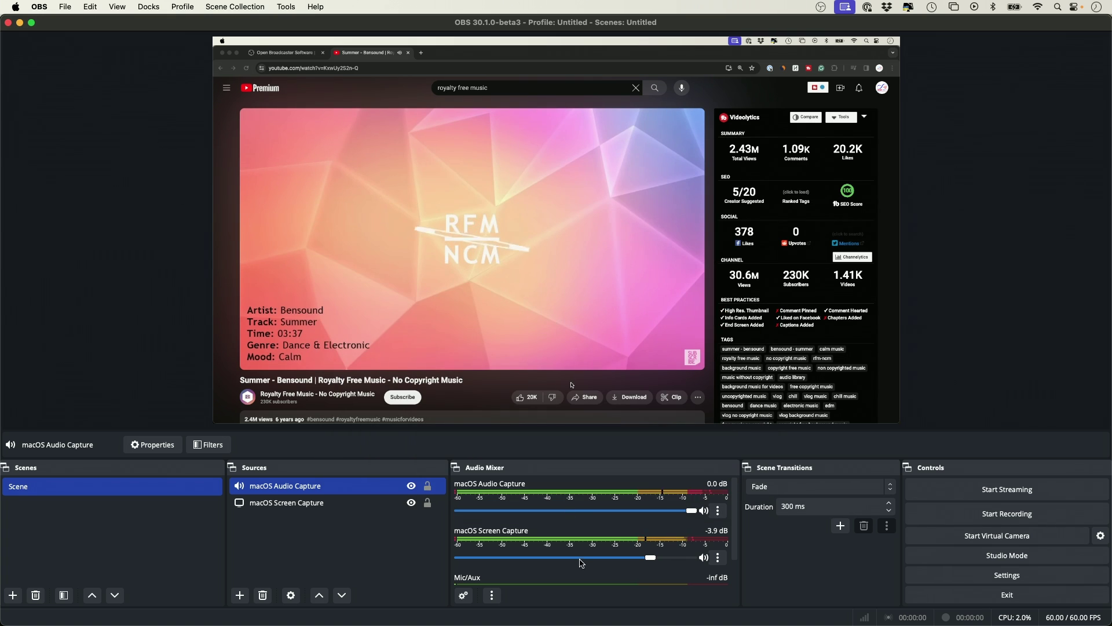
super+click(333, 502)
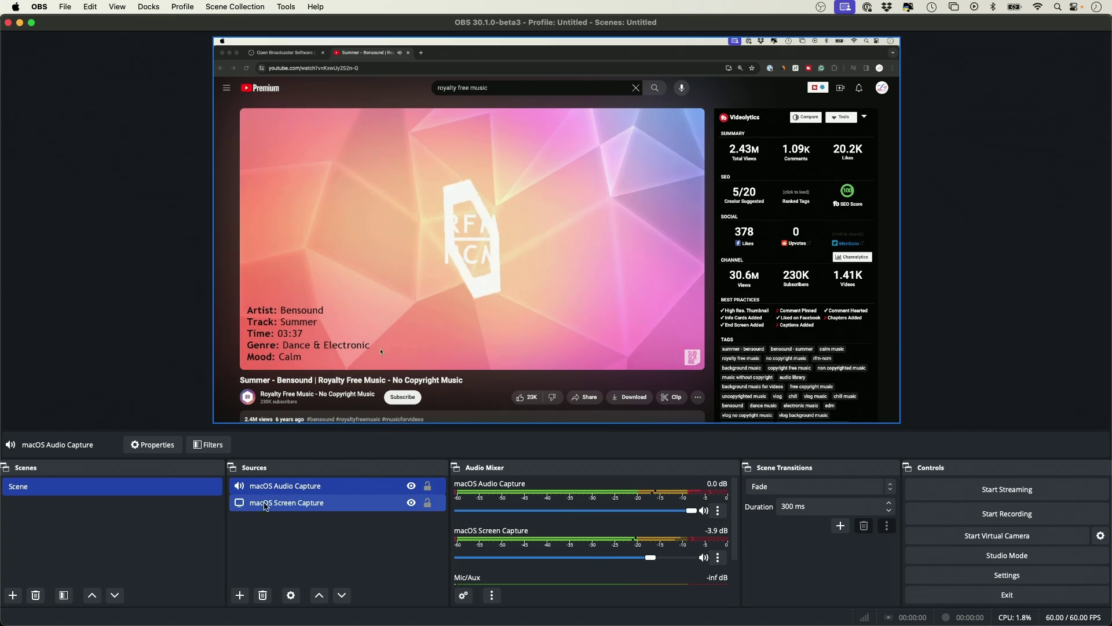
- Delete the macOS Screen Capture source and turn the Audio Capture volume down to -inf dB
click(333, 503)
key(Delete)
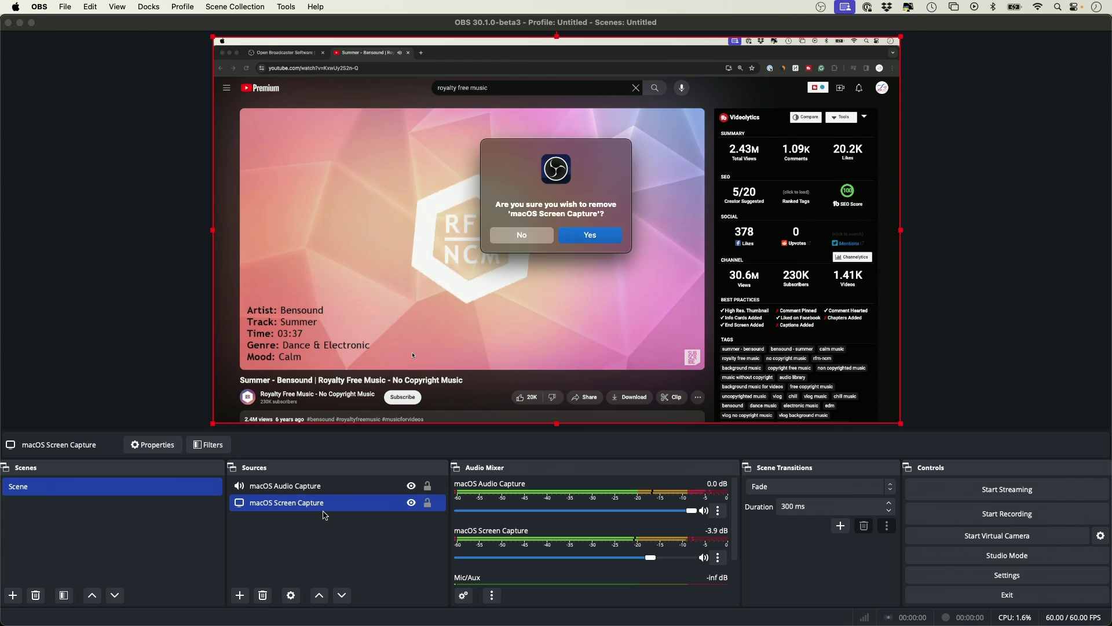
click(589, 235)
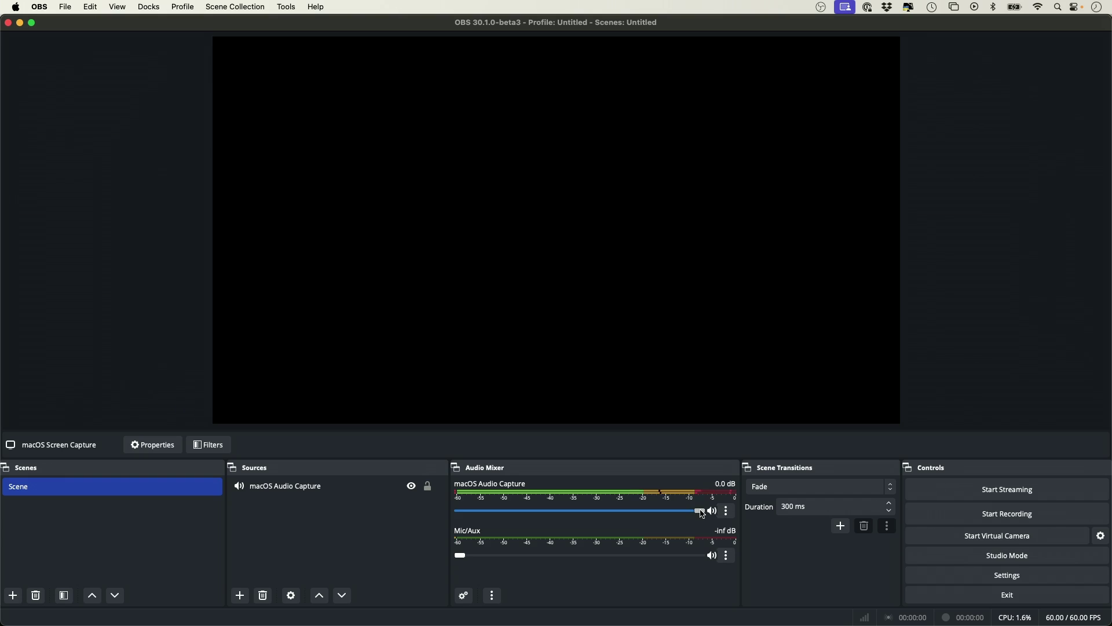
scroll(704, 515, down, 15)
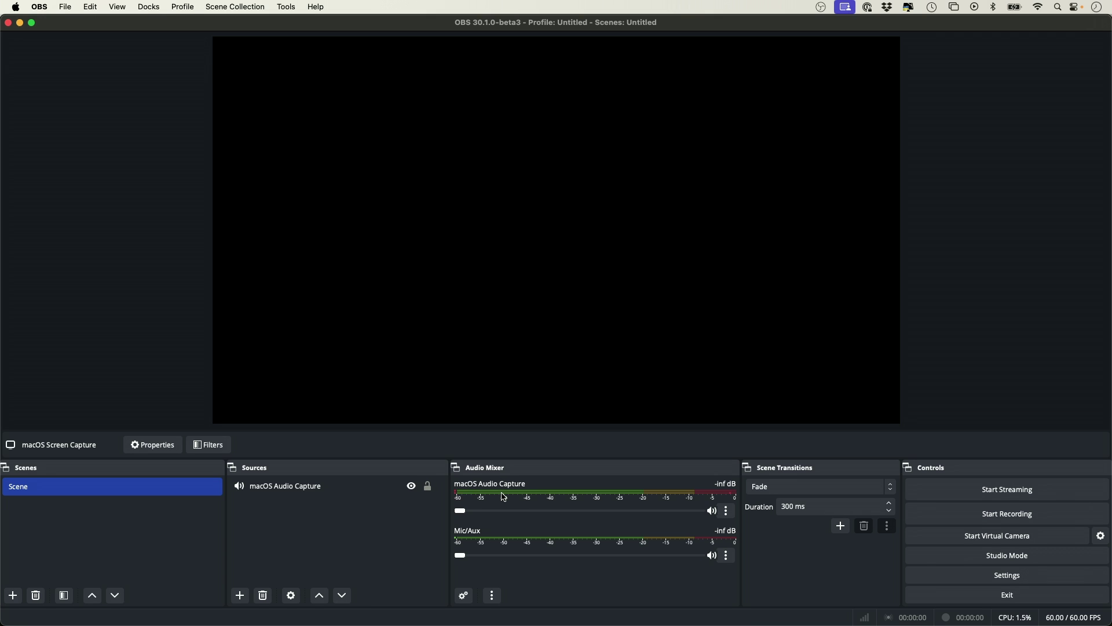
- Raise the Mic/Aux level to -9.7 dB
scroll(468, 557, up, 13)
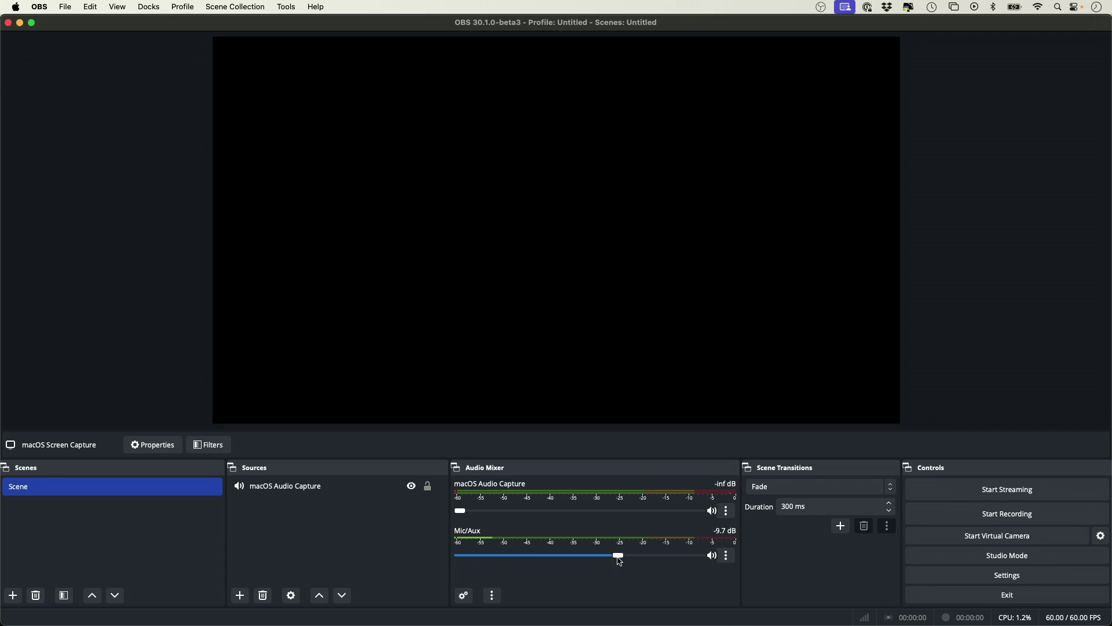